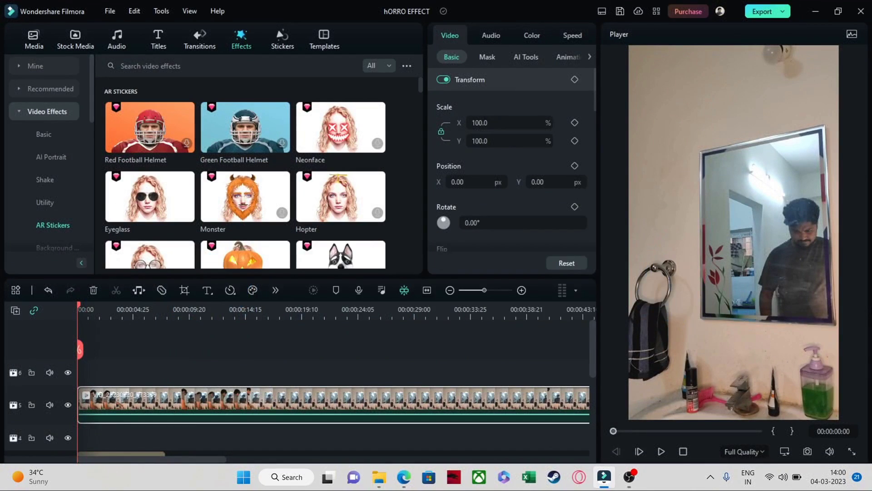
# Play the original bathroom-mirror footage as a full-screen preview
pyautogui.click(850, 452)
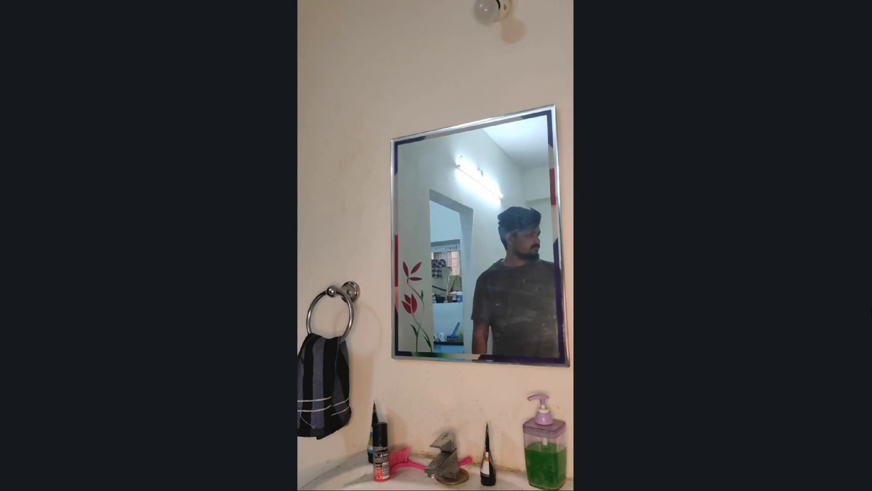
# Exit full-screen back to the editor's two-track mirror timeline with transition and Basic Blur
pyautogui.press('Escape')
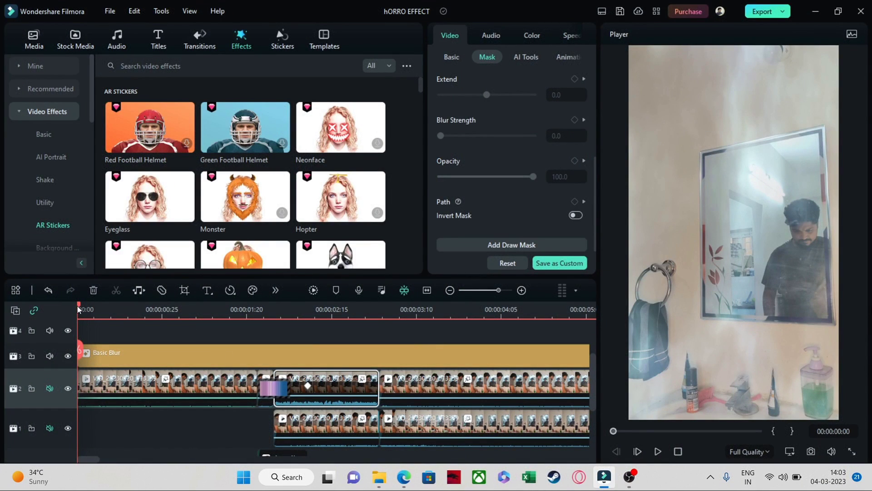
# Scrub through the transition, inspect its settings, then select the middle track-2 mirror clip
pyautogui.moveTo(78, 309); pyautogui.dragTo(257, 334)
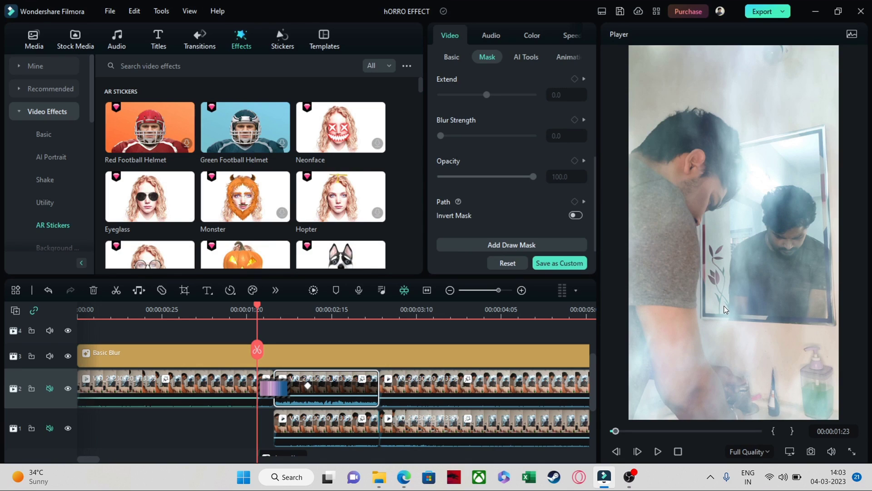
pyautogui.moveTo(257, 307)
pyautogui.mouseDown()
pyautogui.moveTo(276, 314)
pyautogui.moveTo(265, 313)
pyautogui.mouseUp()
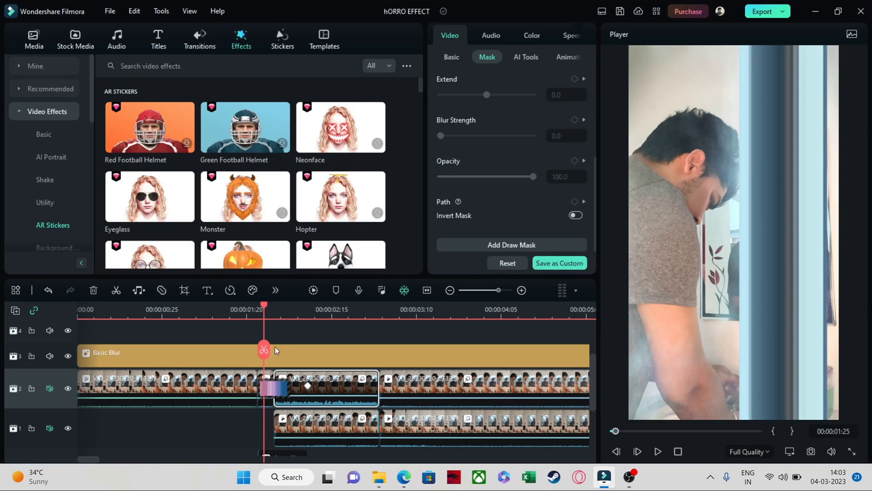
pyautogui.click(273, 391)
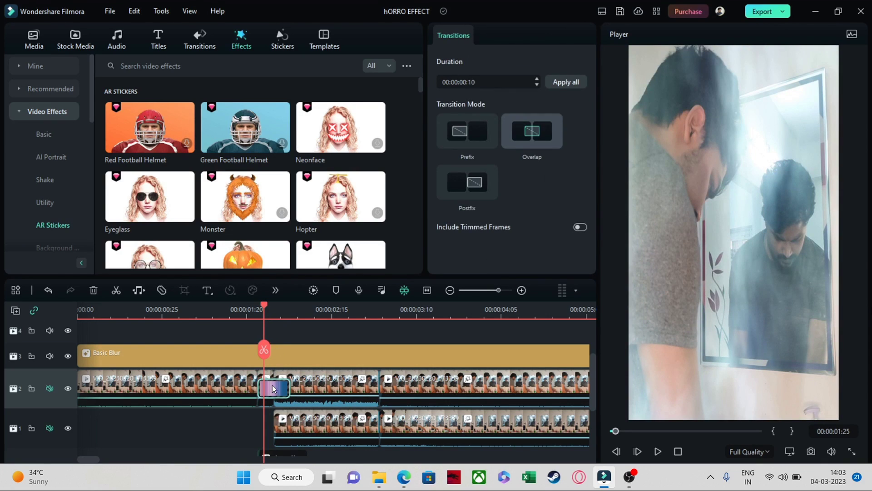
pyautogui.moveTo(264, 302); pyautogui.dragTo(363, 326)
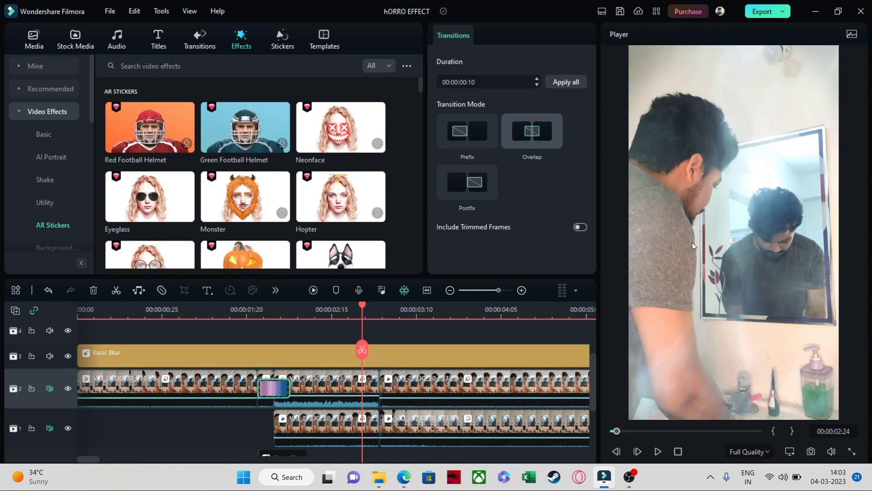
pyautogui.click(347, 387)
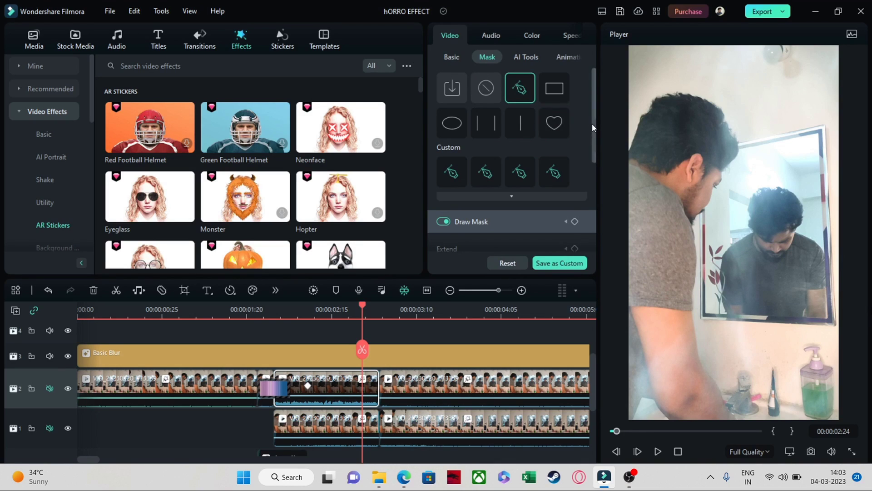
# Add a drawn mask around the mirror reflection and check it with track 1 briefly hidden
pyautogui.moveTo(593, 124); pyautogui.dragTo(595, 222)
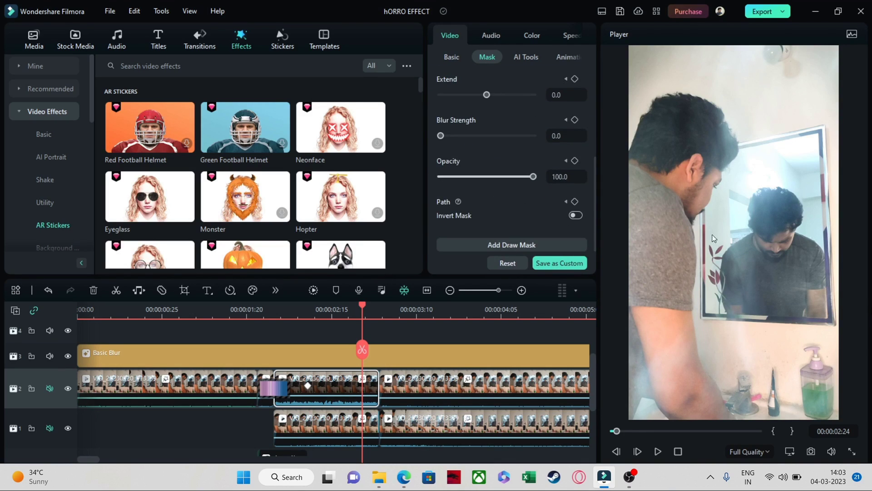
pyautogui.click(789, 256)
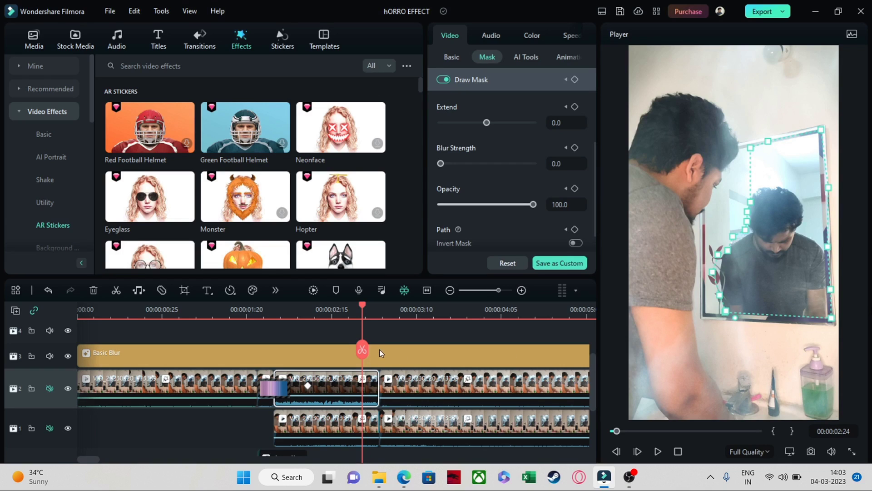
pyautogui.click(67, 428)
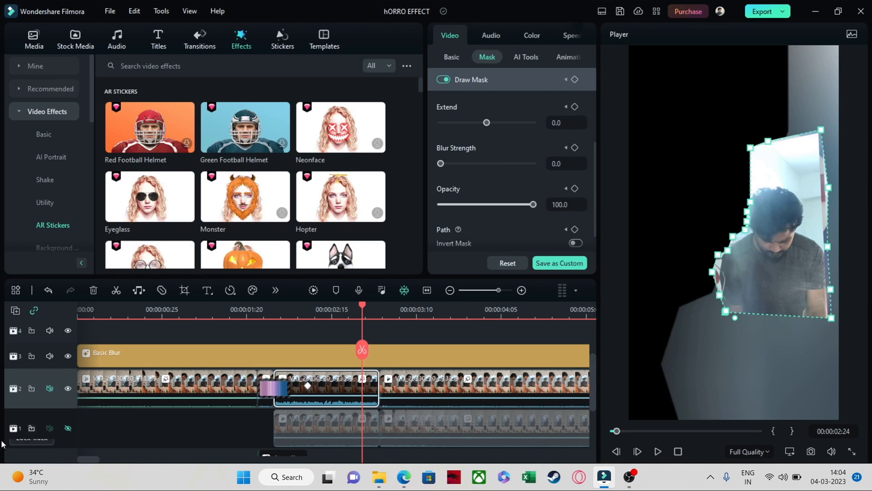
pyautogui.click(68, 428)
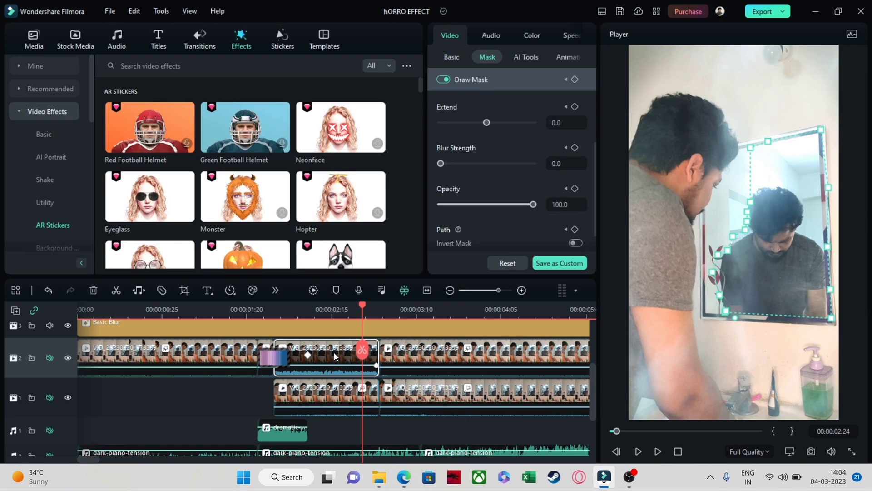
# Alternate between the track-1 clip and the middle track-2 clip to compare their masks
pyautogui.click(329, 401)
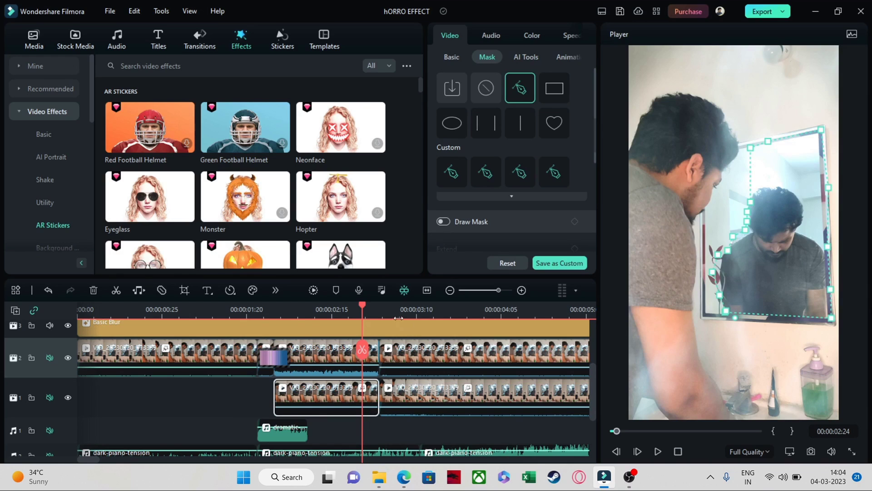
pyautogui.click(308, 348)
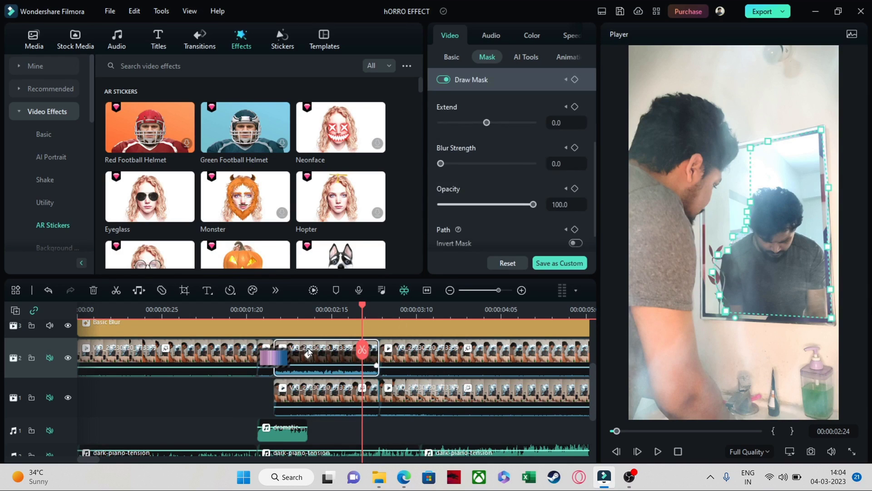
pyautogui.click(336, 393)
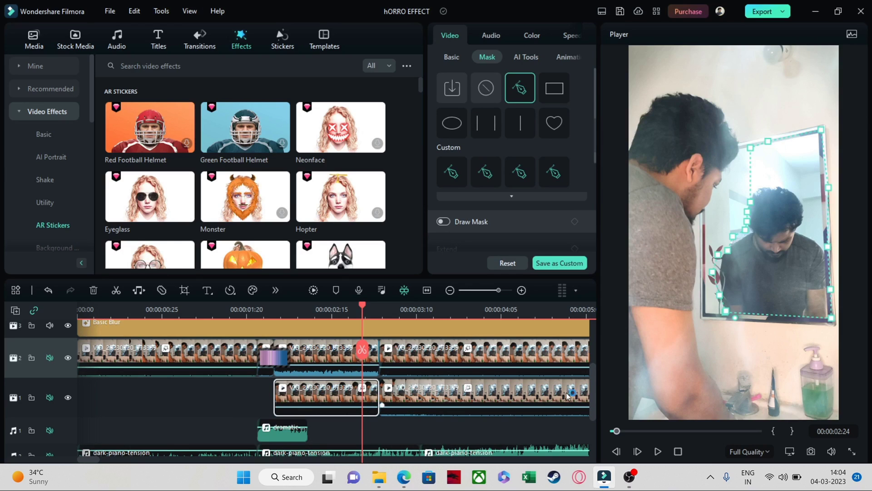
pyautogui.click(344, 347)
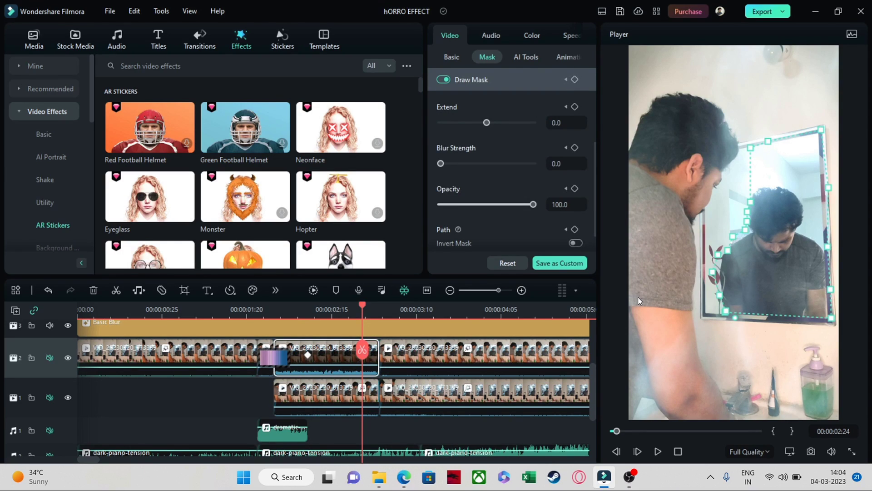
pyautogui.click(67, 398)
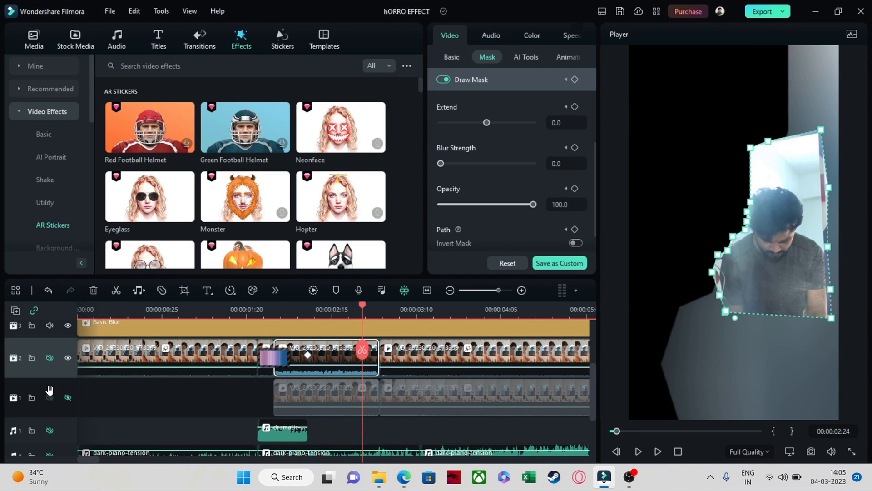
pyautogui.click(69, 398)
pyautogui.click(69, 358)
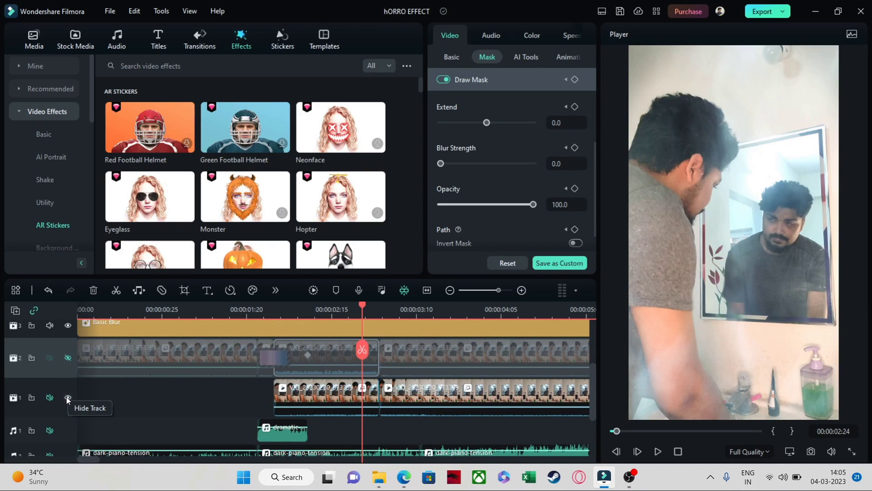
pyautogui.moveTo(360, 306); pyautogui.dragTo(346, 339)
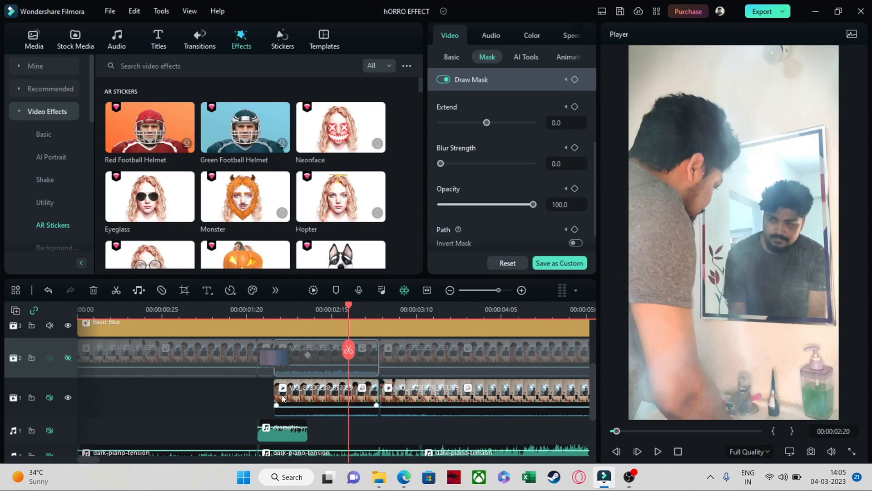
pyautogui.click(310, 401)
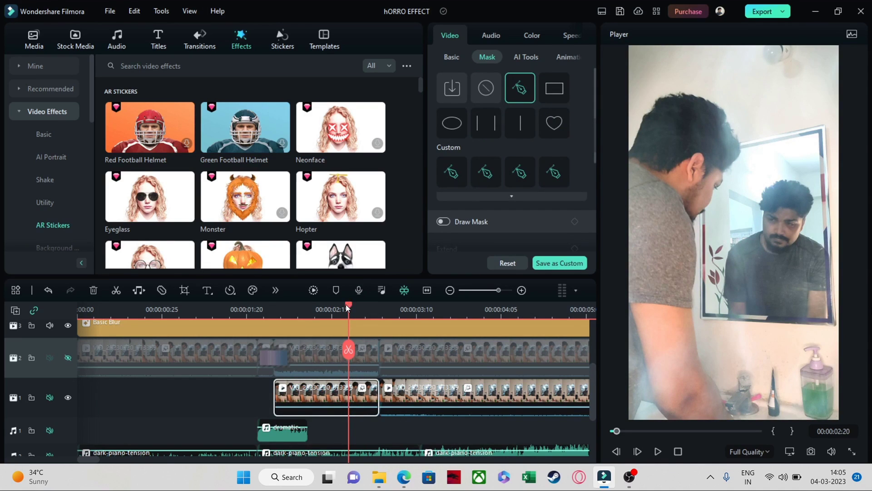
pyautogui.moveTo(347, 307); pyautogui.dragTo(304, 329)
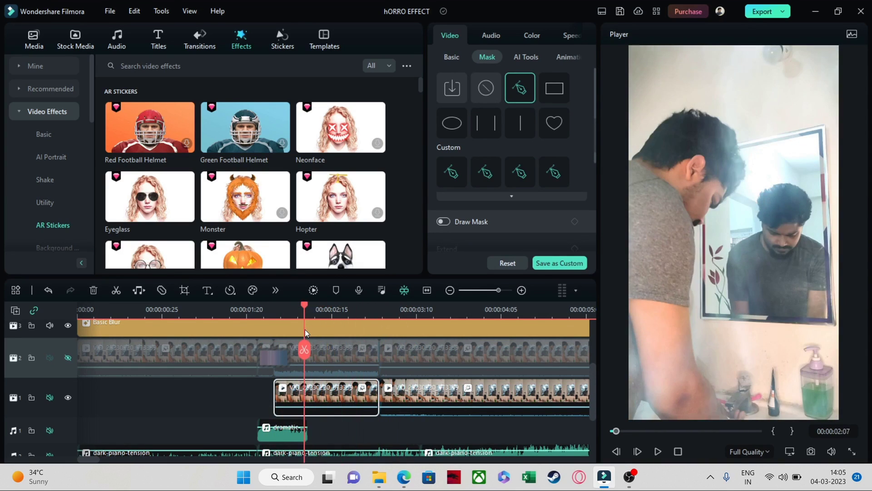
pyautogui.click(69, 357)
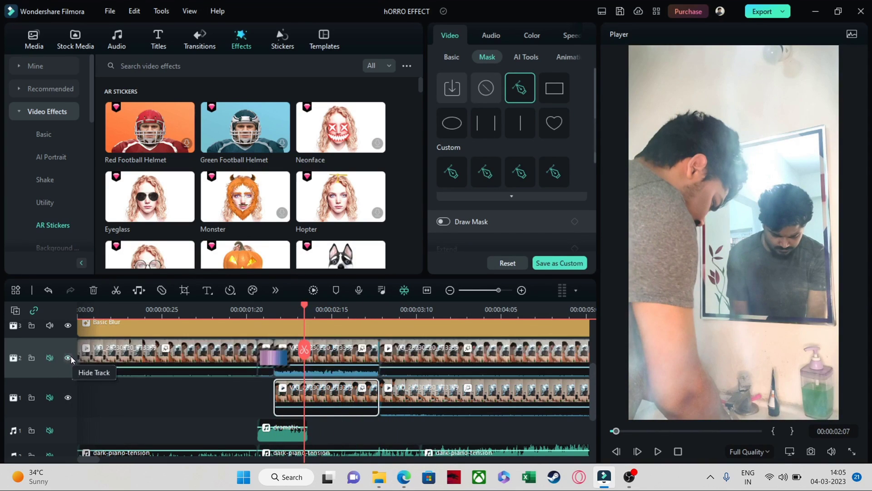
# Scrub the middle track-2 clip to view its mask-path keyframes over the mirror
pyautogui.click(341, 353)
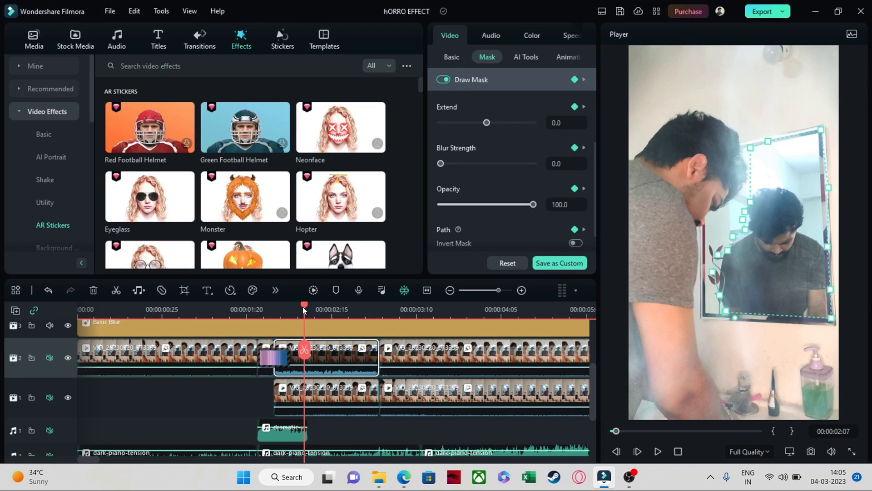
pyautogui.moveTo(303, 306)
pyautogui.mouseDown()
pyautogui.moveTo(269, 315)
pyautogui.moveTo(294, 321)
pyautogui.mouseUp()
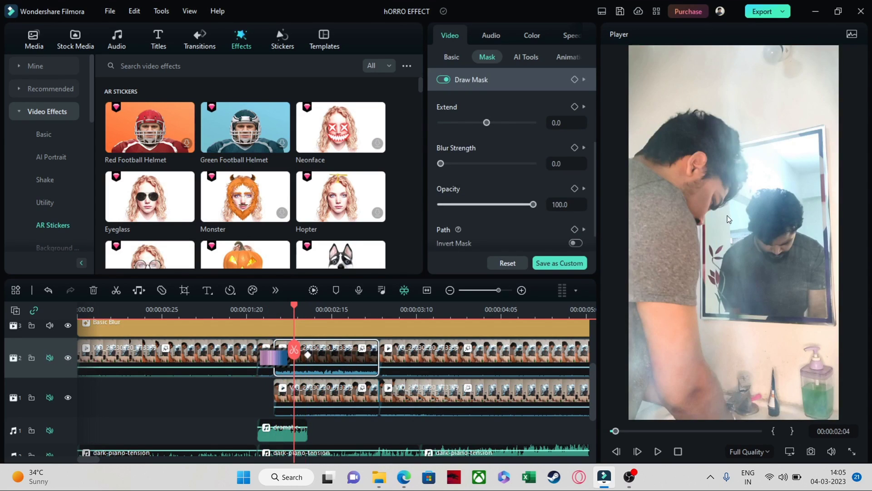
pyautogui.click(743, 219)
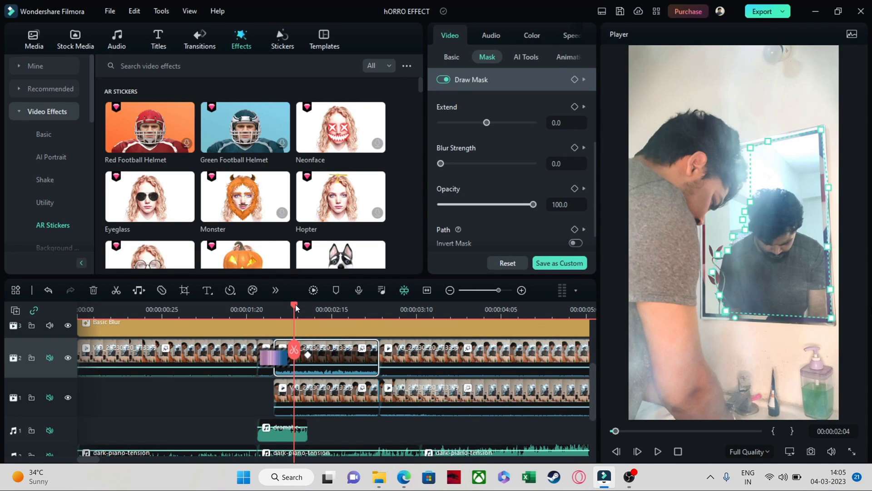
pyautogui.moveTo(295, 304); pyautogui.dragTo(393, 339)
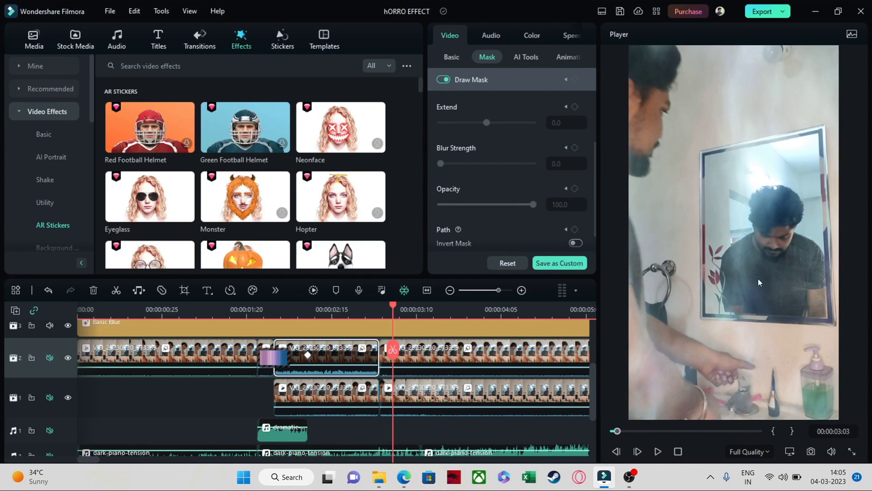
# Select the next track-2 mirror clip and preview its mask with track 1 hidden, then shown
pyautogui.click(772, 242)
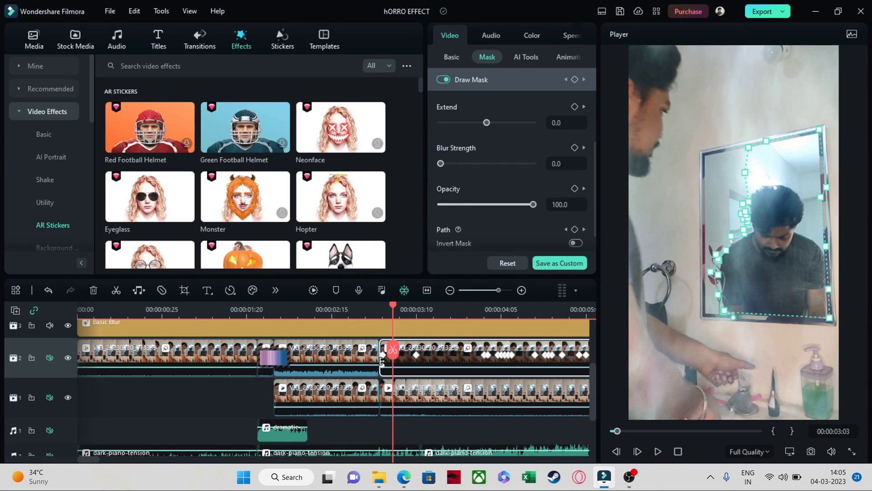
pyautogui.click(68, 397)
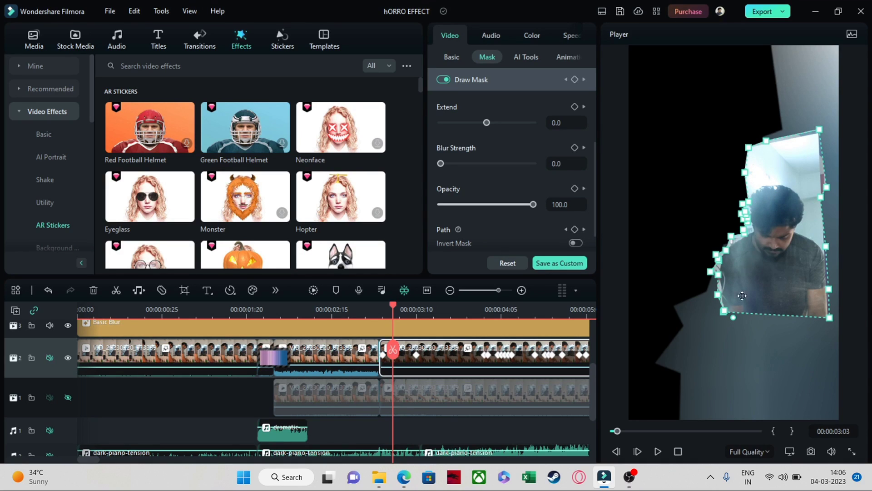
pyautogui.click(68, 397)
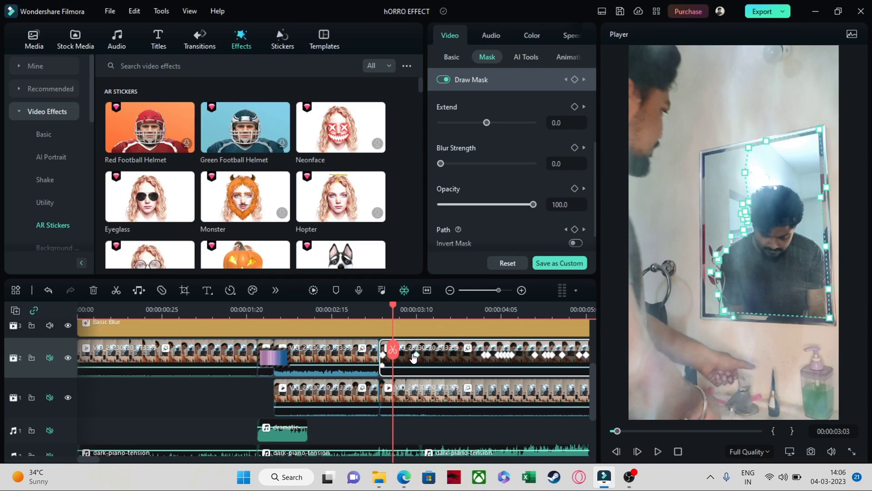
pyautogui.moveTo(592, 391); pyautogui.dragTo(591, 344)
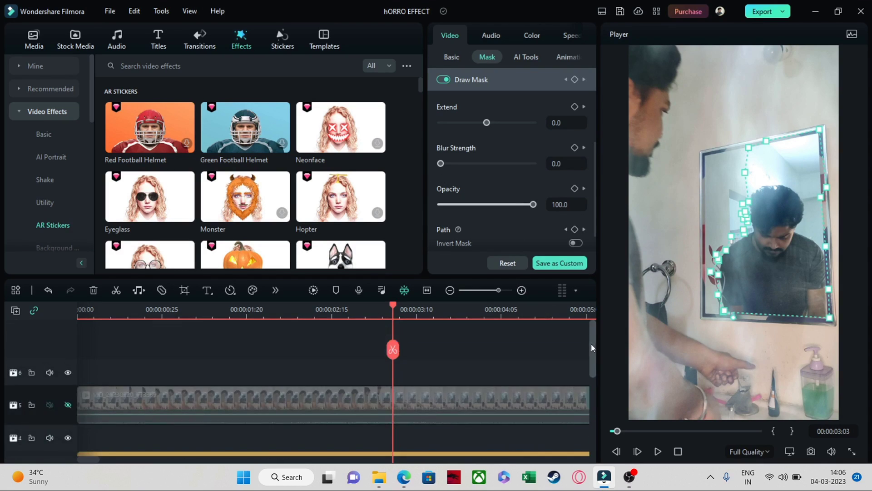
pyautogui.click(69, 405)
pyautogui.press('Home')
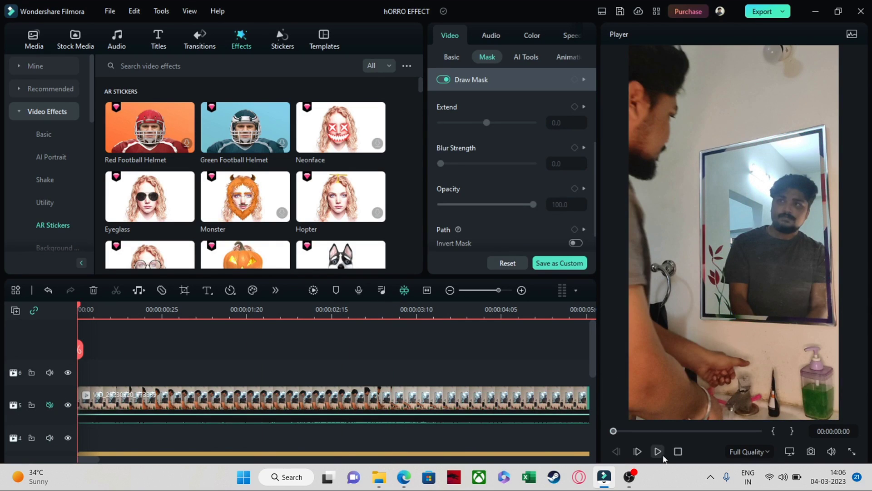
pyautogui.click(658, 452)
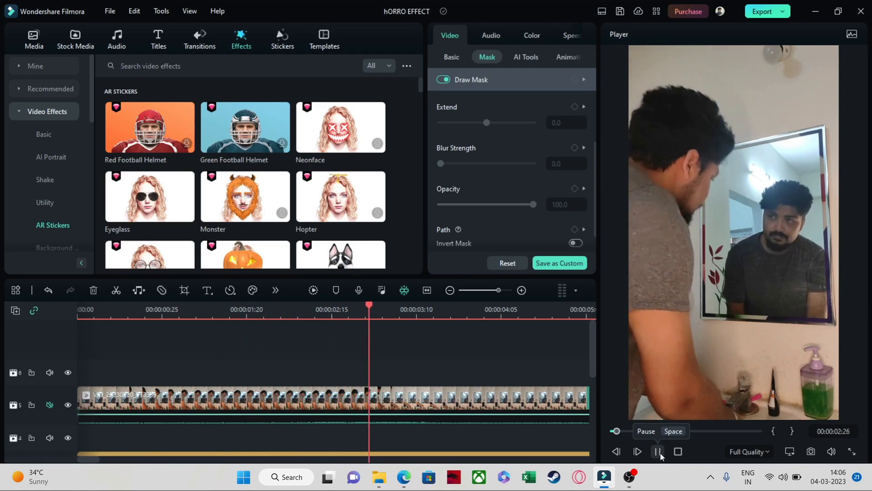
pyautogui.click(660, 451)
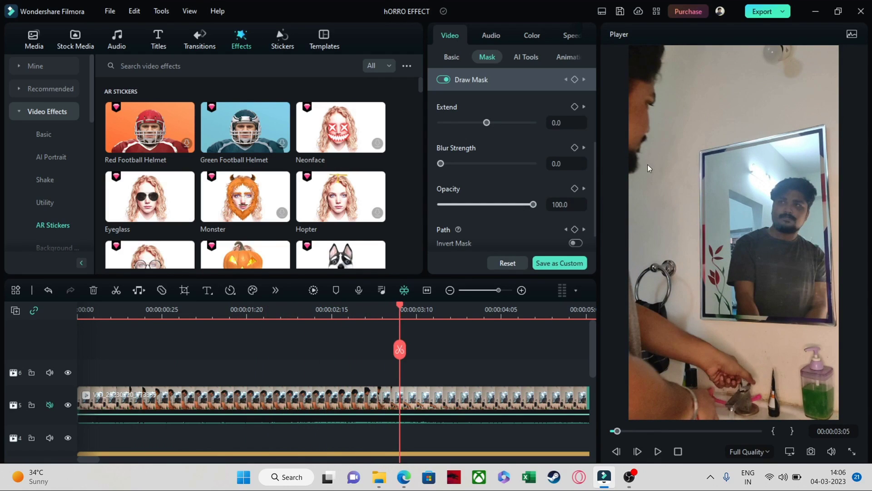
pyautogui.click(658, 452)
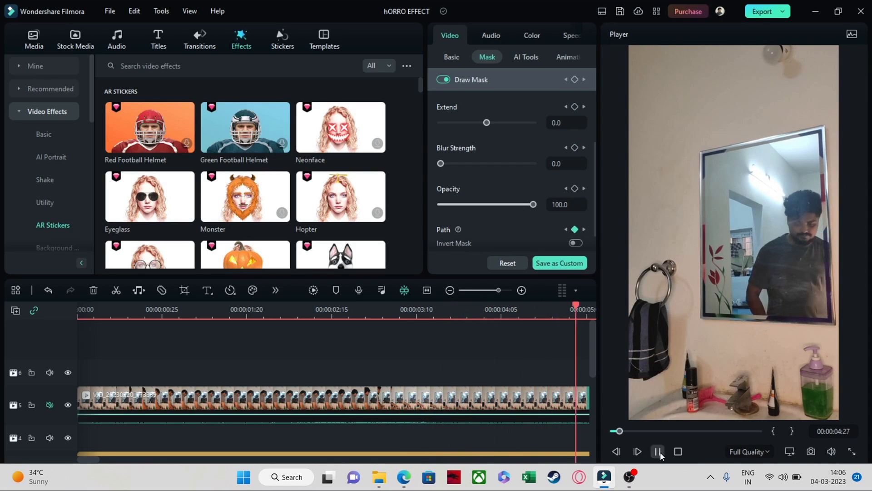
pyautogui.click(661, 451)
pyautogui.click(658, 451)
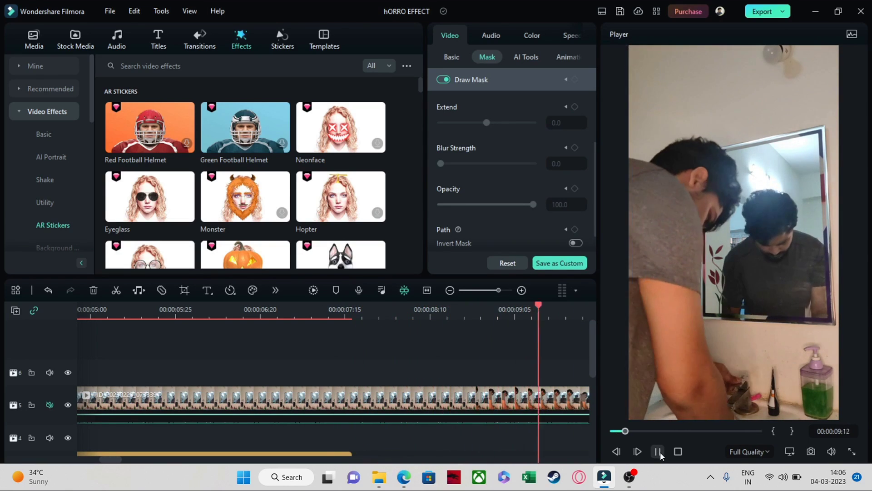
pyautogui.click(661, 452)
pyautogui.click(659, 452)
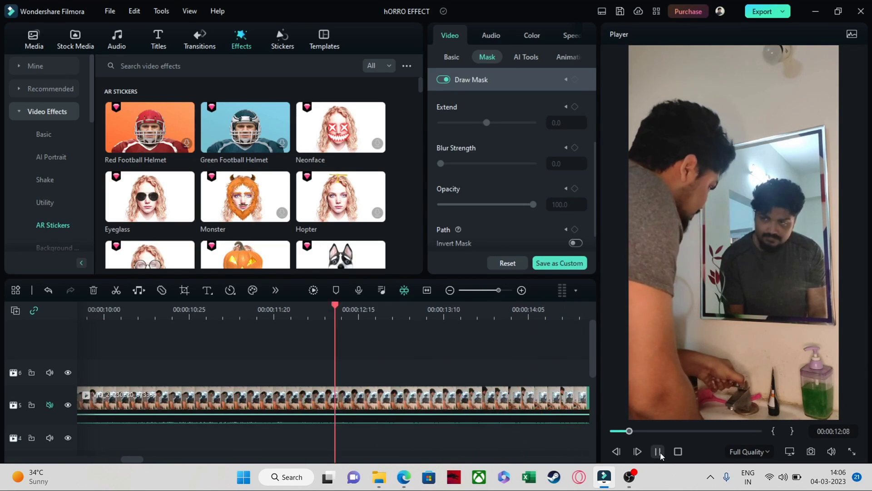
pyautogui.click(659, 452)
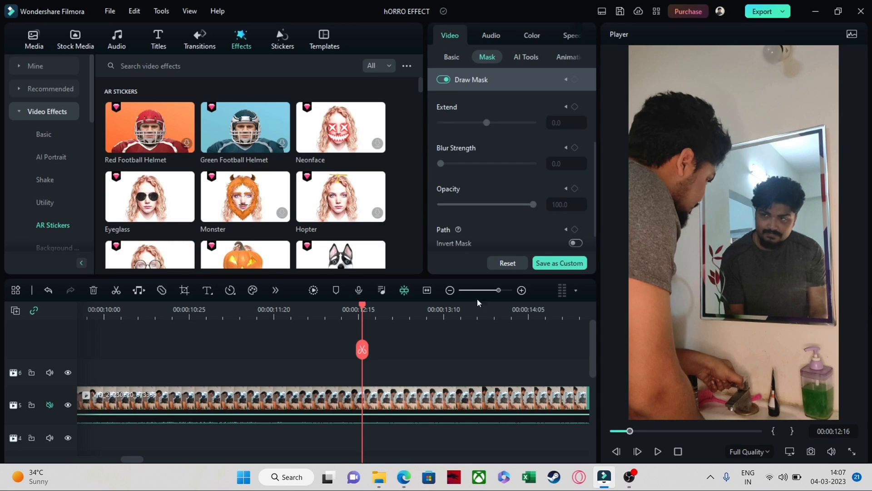
pyautogui.moveTo(361, 311); pyautogui.dragTo(489, 328)
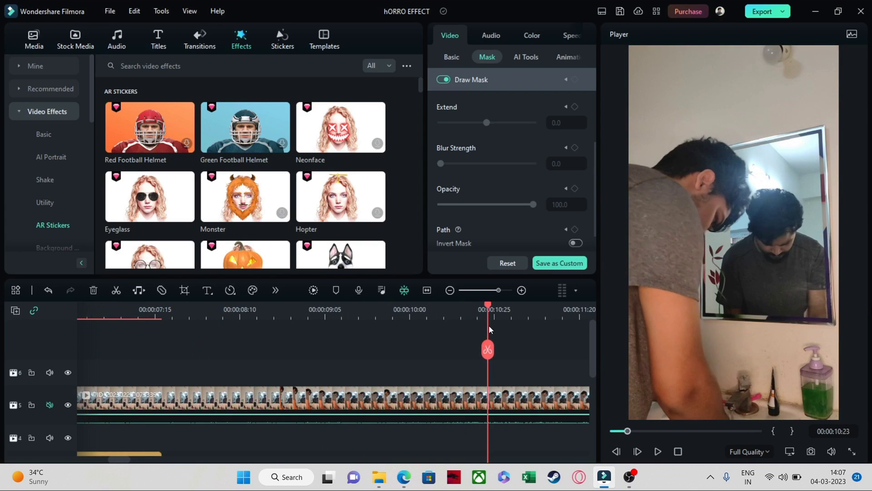
pyautogui.moveTo(593, 337)
pyautogui.mouseDown()
pyautogui.moveTo(596, 390)
pyautogui.moveTo(606, 336)
pyautogui.mouseUp()
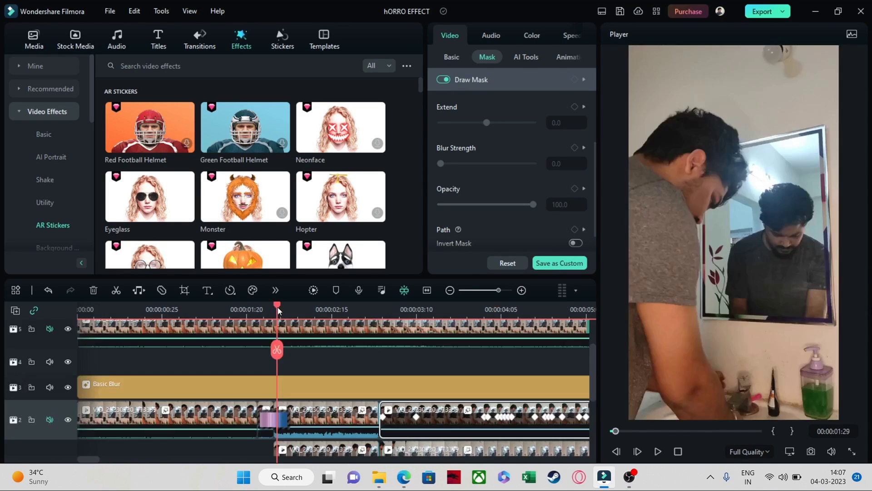
# Hide track 5 and switch off Draw Mask on the second track-2 mirror clip, then preview
pyautogui.click(68, 329)
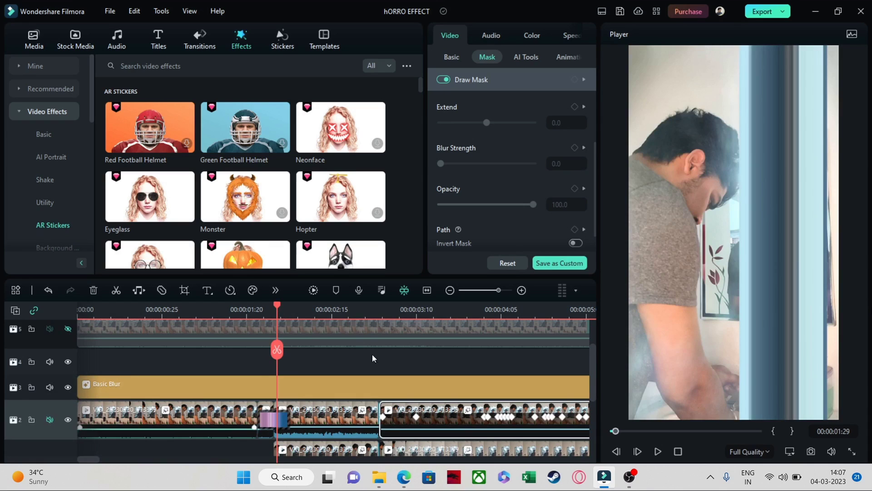
pyautogui.moveTo(278, 305); pyautogui.dragTo(366, 318)
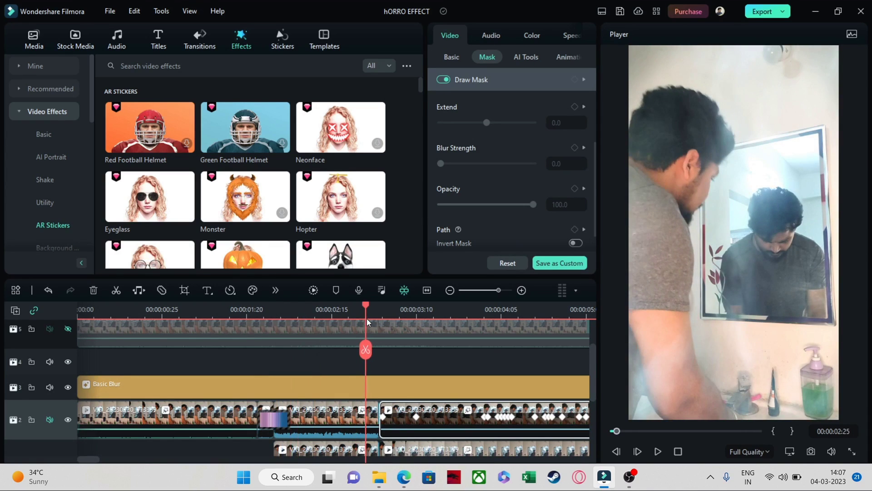
pyautogui.click(671, 220)
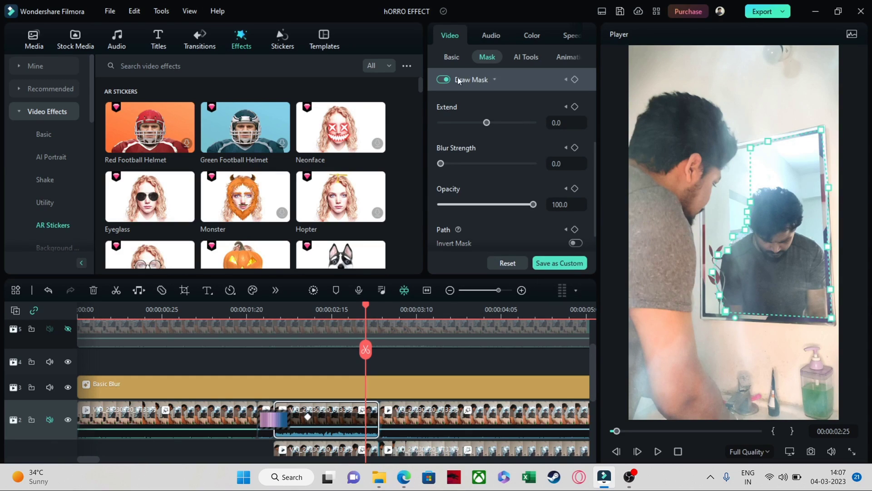
pyautogui.click(444, 80)
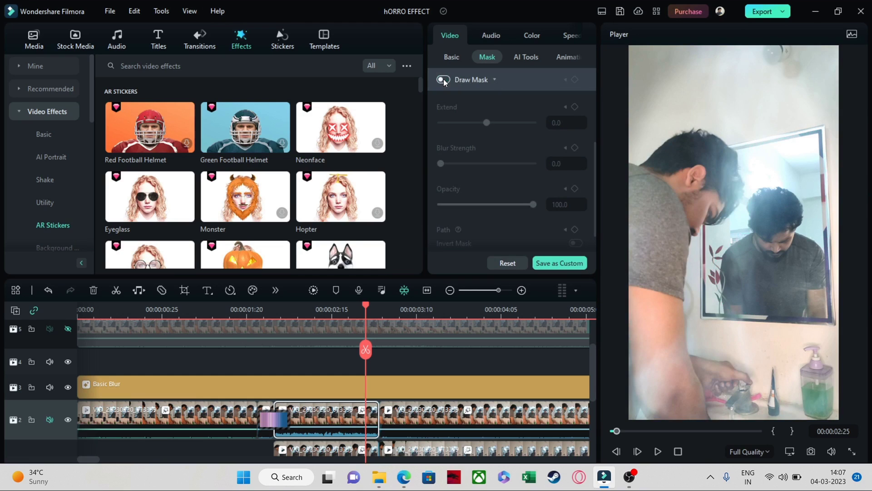
pyautogui.click(657, 455)
pyautogui.press('space')
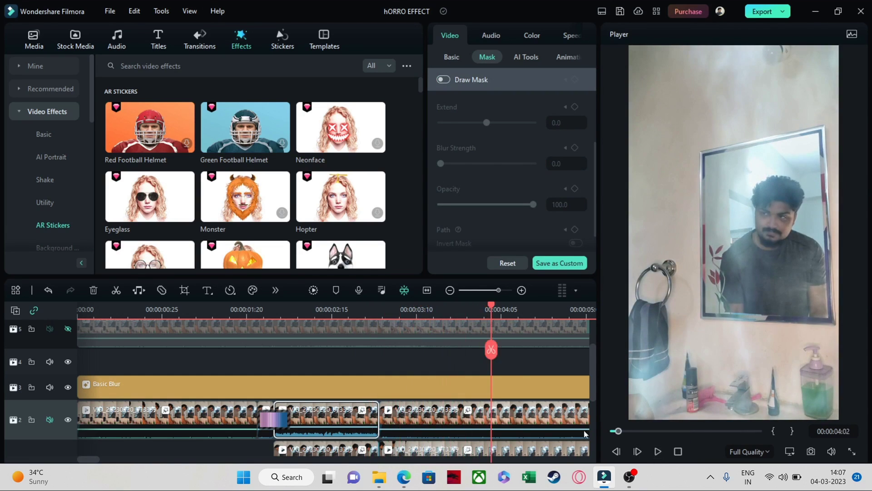
# Switch off Draw Mask on the third track-2 clip and preview, leaving the playhead at 00:00:02:03
pyautogui.moveTo(492, 326); pyautogui.dragTo(410, 325)
pyautogui.click(437, 421)
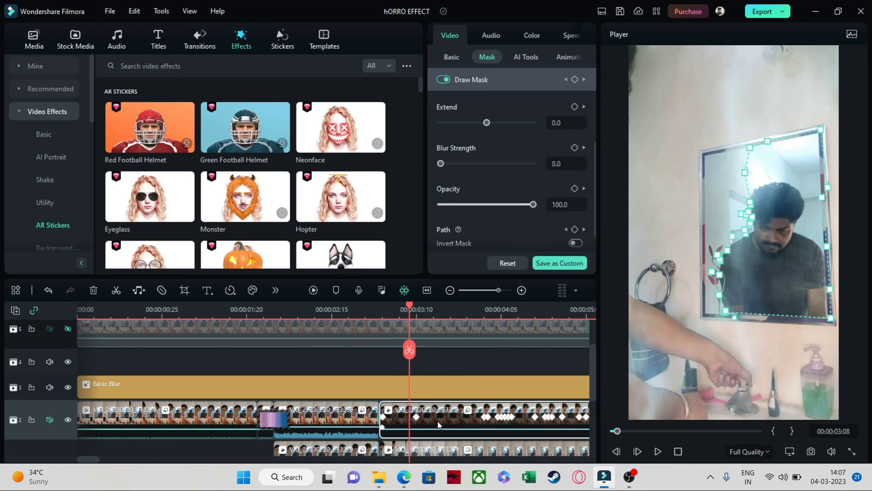
pyautogui.click(444, 79)
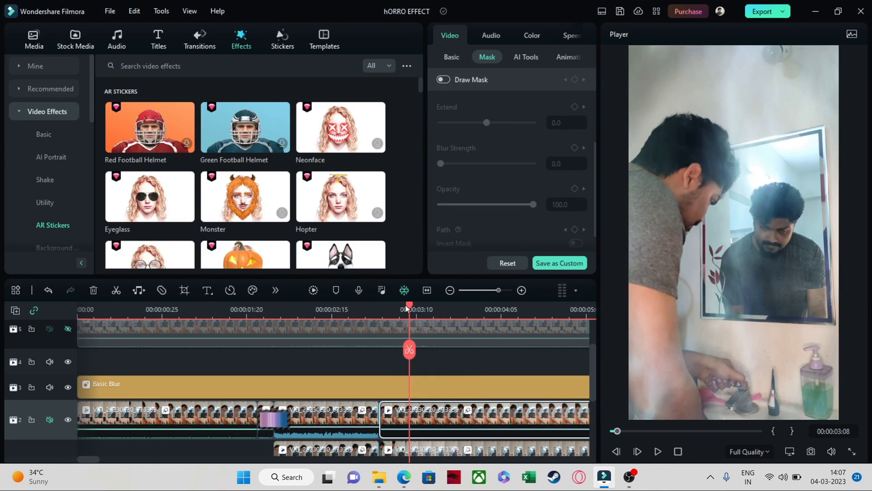
pyautogui.press('Left')
pyautogui.click(294, 310)
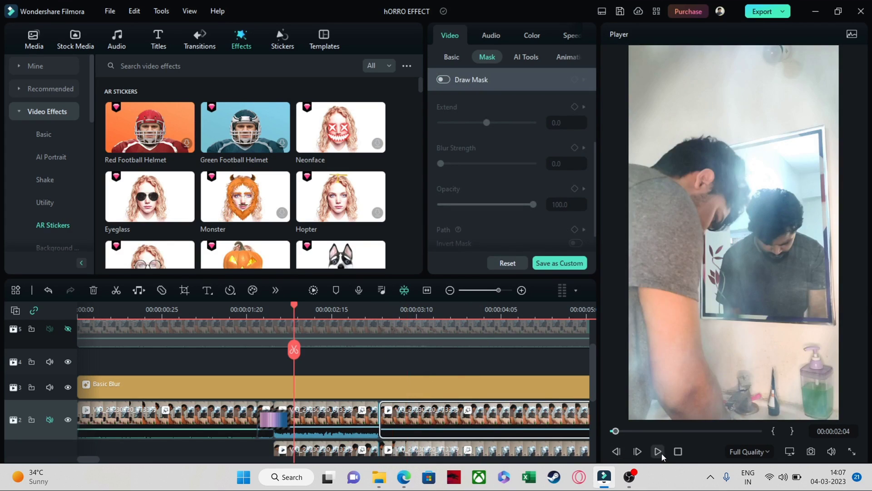
pyautogui.click(659, 451)
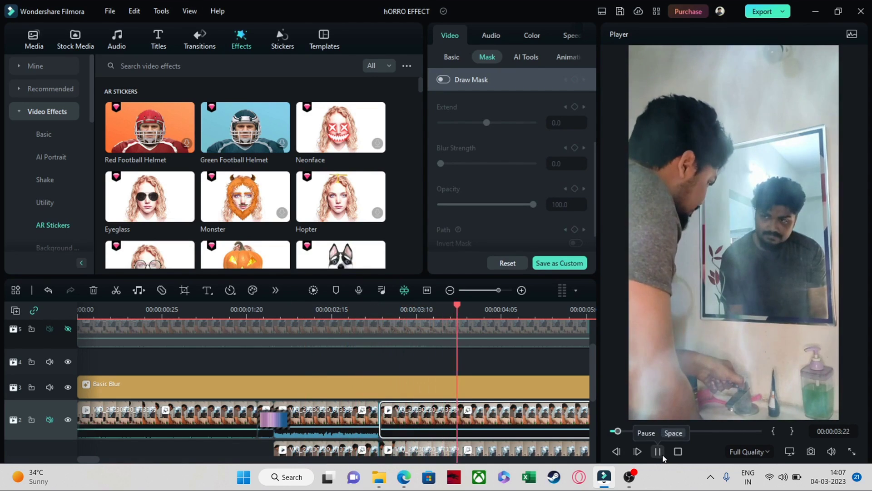
pyautogui.click(659, 452)
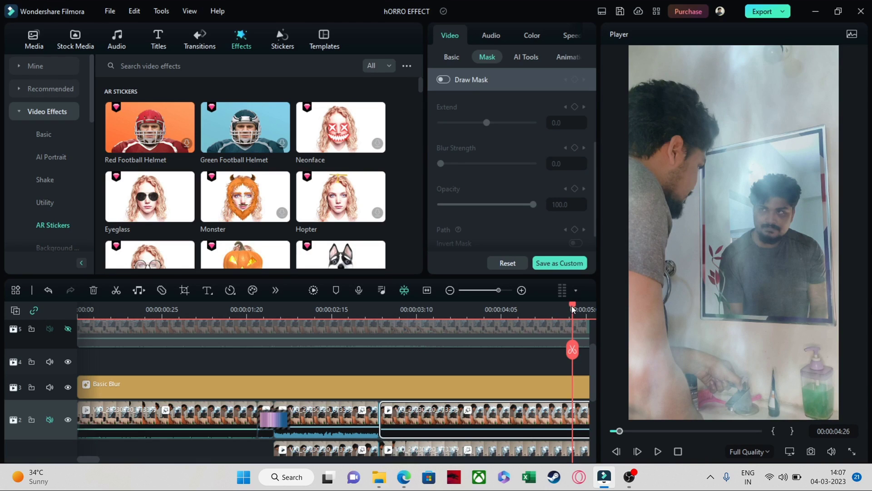
pyautogui.click(326, 311)
pyautogui.click(291, 311)
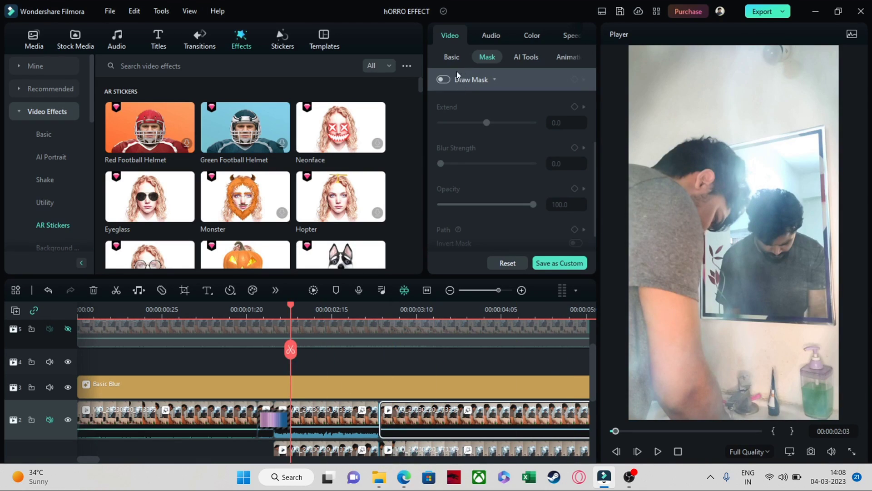
# Preview the second track-2 clip to 00:00:03:16, then return the playhead to 00:00:02:18
pyautogui.click(328, 414)
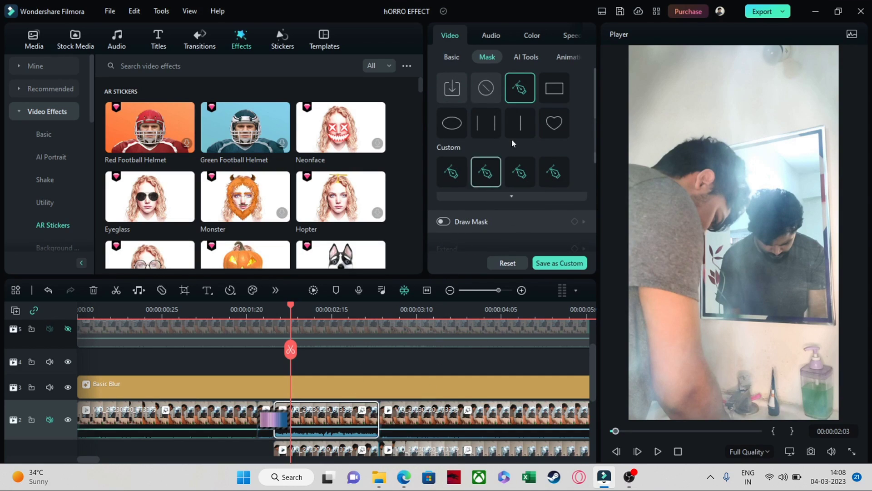
pyautogui.click(657, 451)
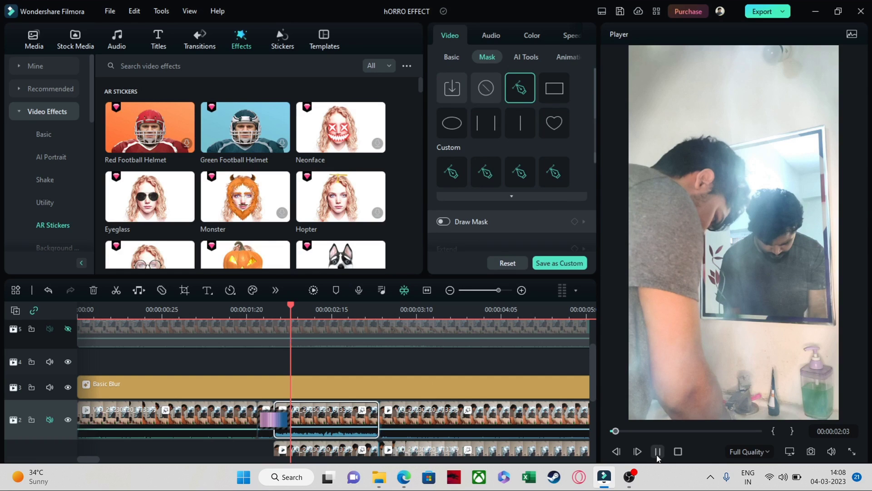
pyautogui.click(658, 451)
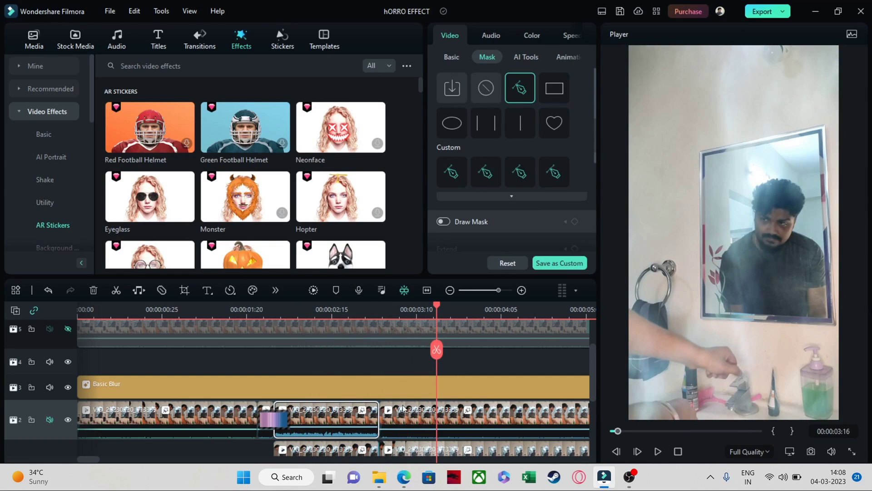
pyautogui.moveTo(436, 309); pyautogui.dragTo(342, 310)
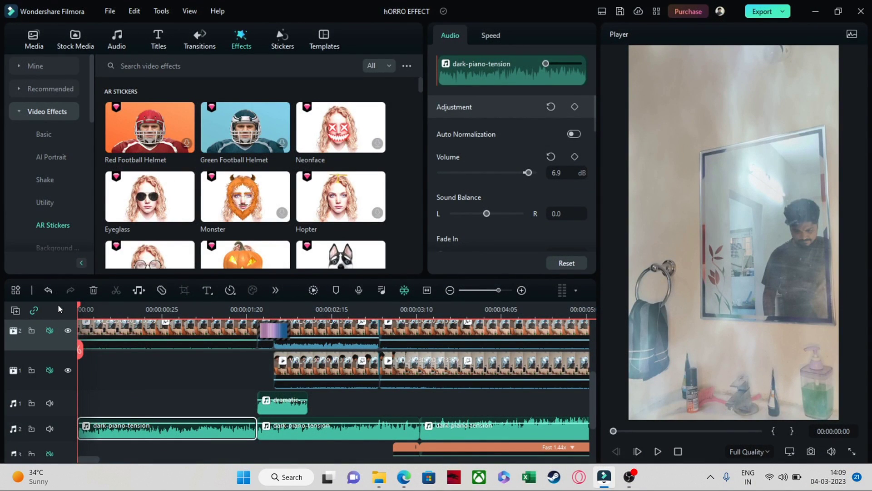
pyautogui.moveTo(79, 304); pyautogui.dragTo(236, 327)
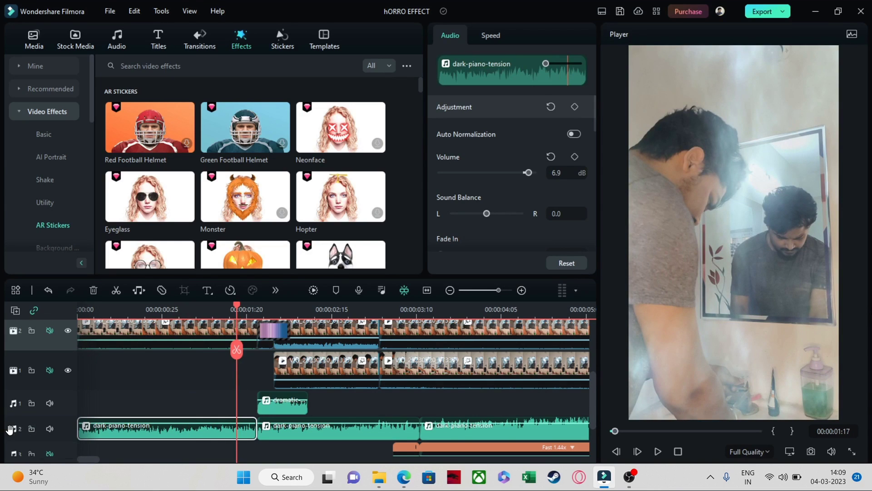
pyautogui.moveTo(247, 307)
pyautogui.mouseDown()
pyautogui.moveTo(68, 311)
pyautogui.moveTo(252, 323)
pyautogui.mouseUp()
pyautogui.click(657, 451)
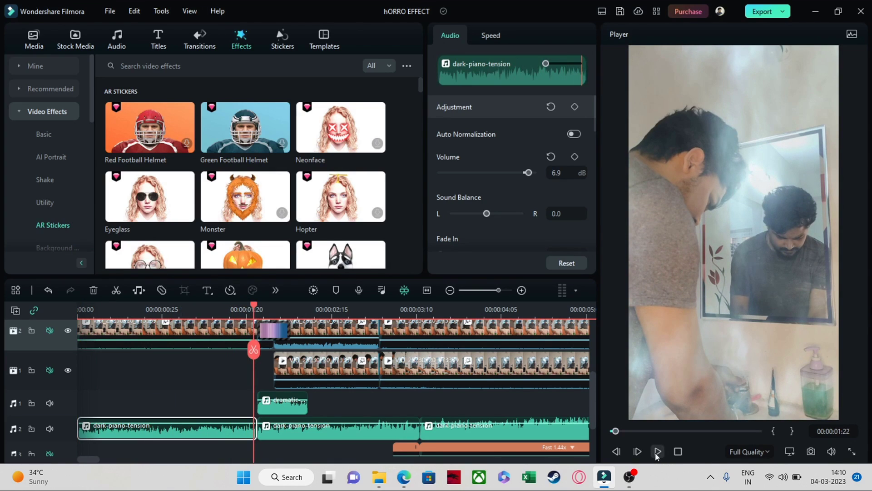
pyautogui.press('space')
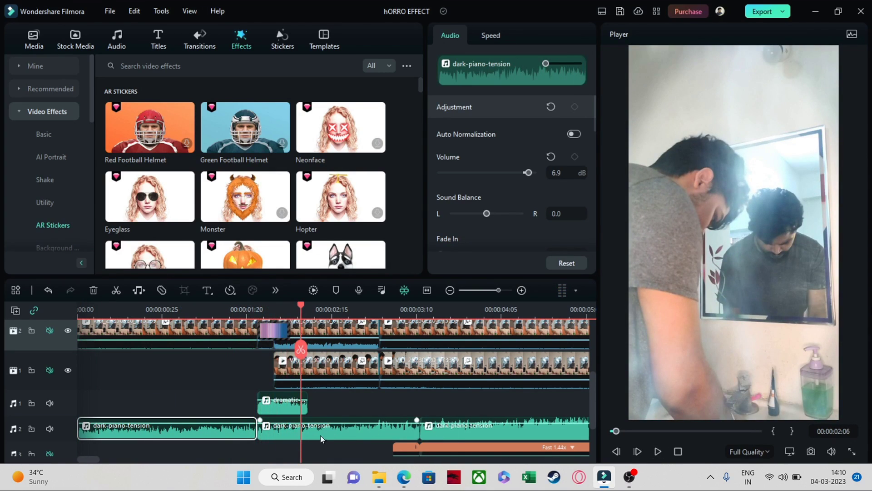
pyautogui.moveTo(302, 305); pyautogui.dragTo(419, 340)
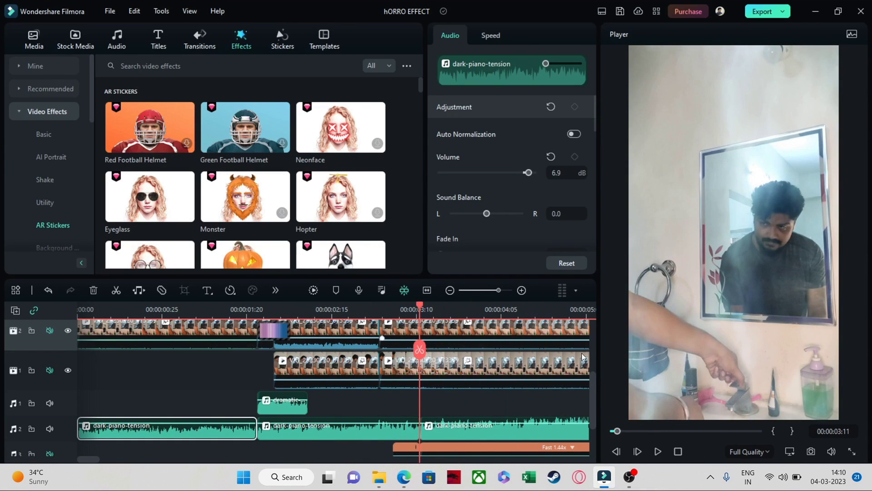
pyautogui.moveTo(592, 394); pyautogui.dragTo(580, 409)
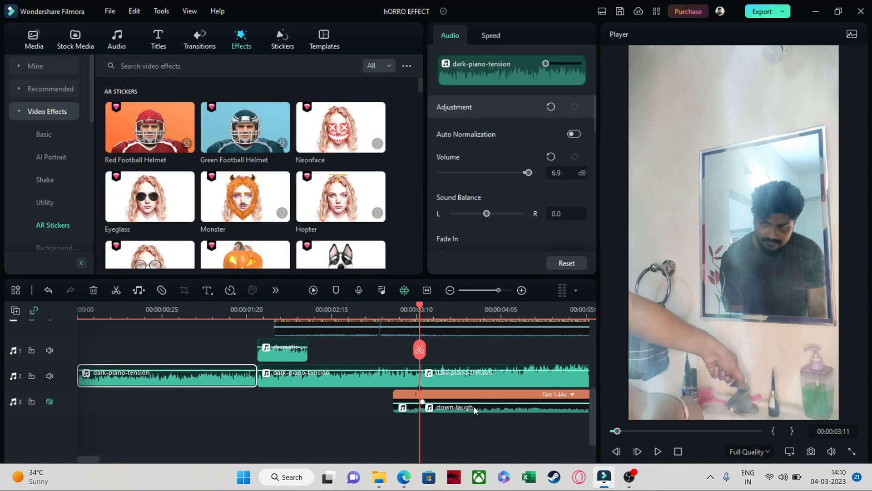
pyautogui.click(658, 451)
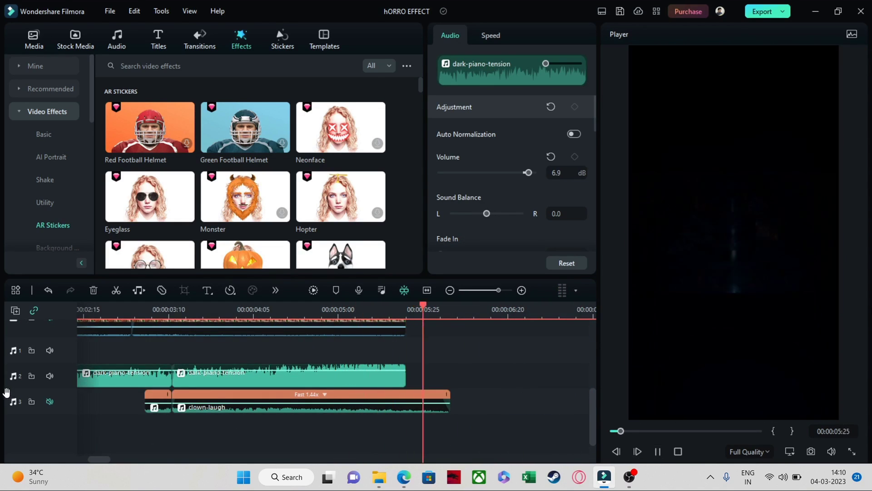
# Unmute audio track 3's clown-laugh effect and preview from 00:00:03:10 to 00:00:05:23
pyautogui.click(51, 402)
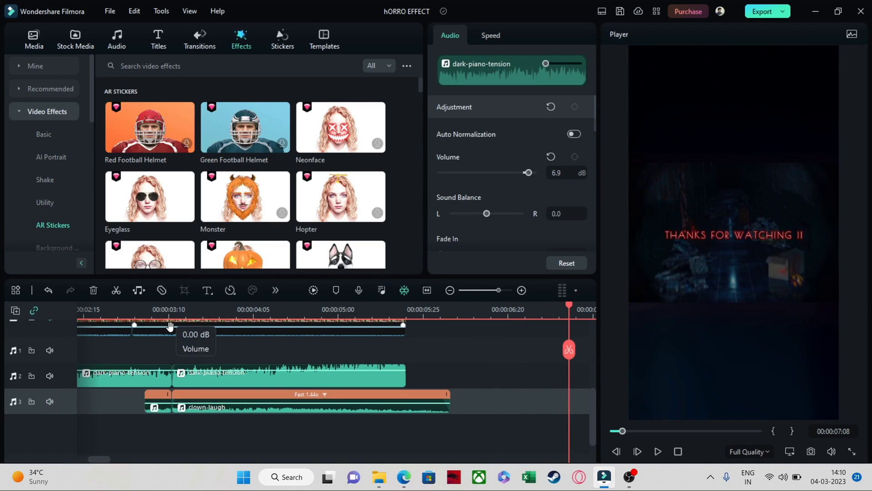
pyautogui.click(167, 314)
pyautogui.click(658, 451)
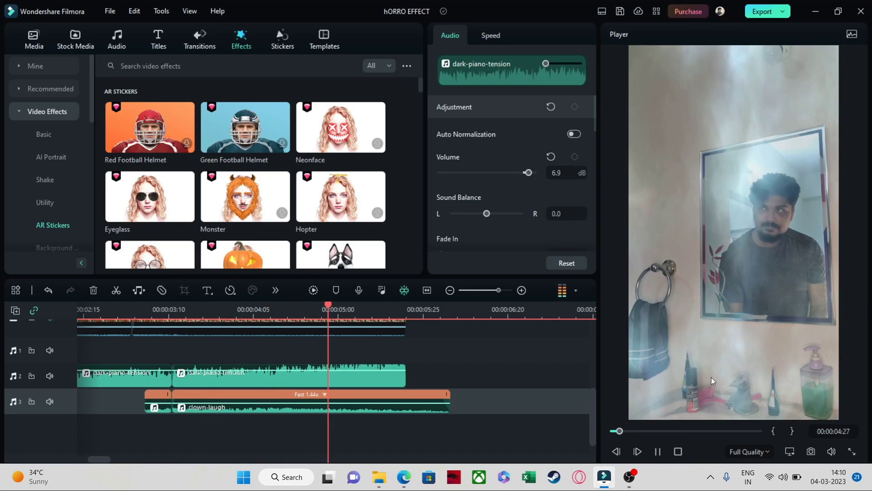
pyautogui.click(658, 451)
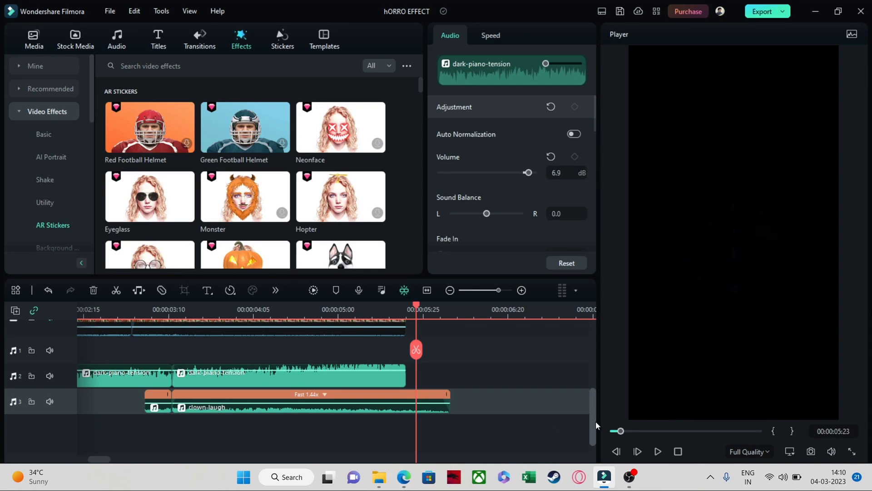
pyautogui.moveTo(592, 421); pyautogui.dragTo(588, 374)
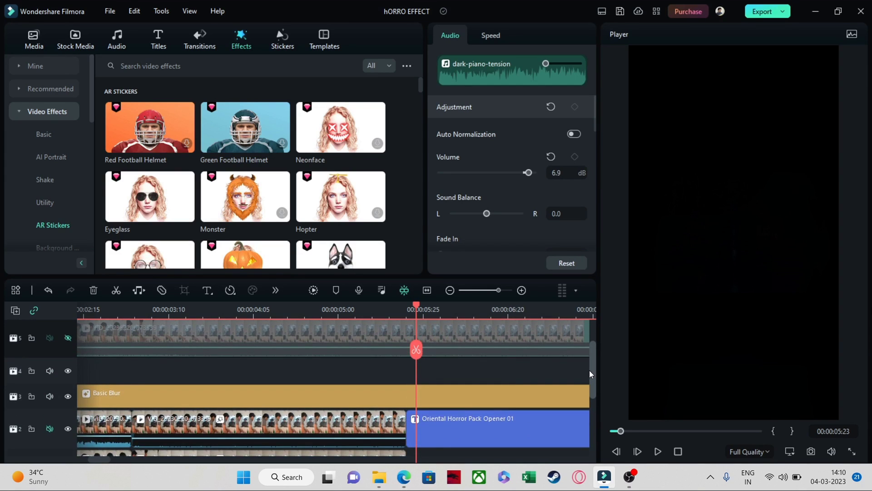